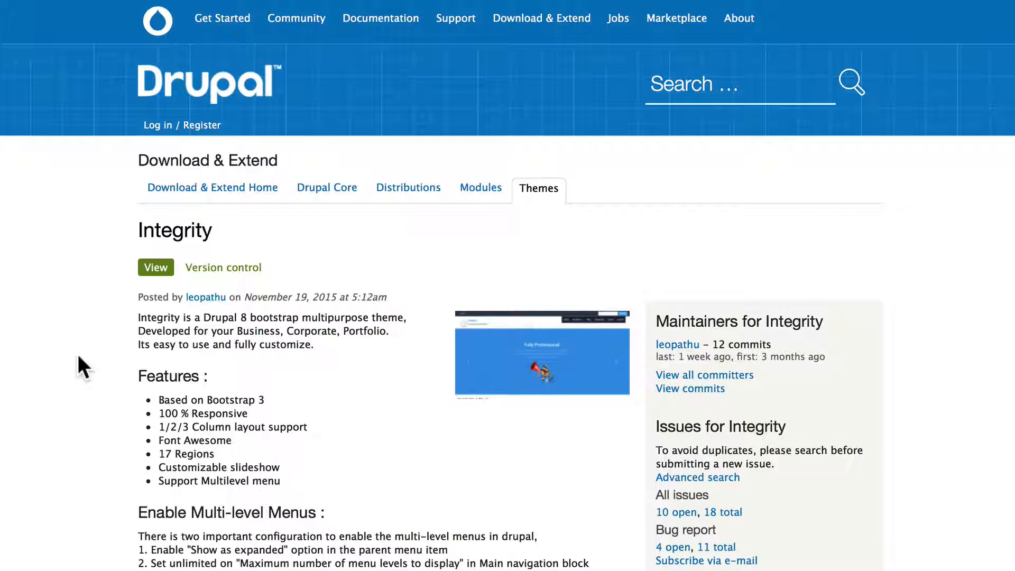
Copy the download link of the Integrity theme's 8.x-1.6 tar.gz release.
{"action": "scroll", "coordinate": [78, 354], "scroll_direction": "down", "scroll_amount": 10}
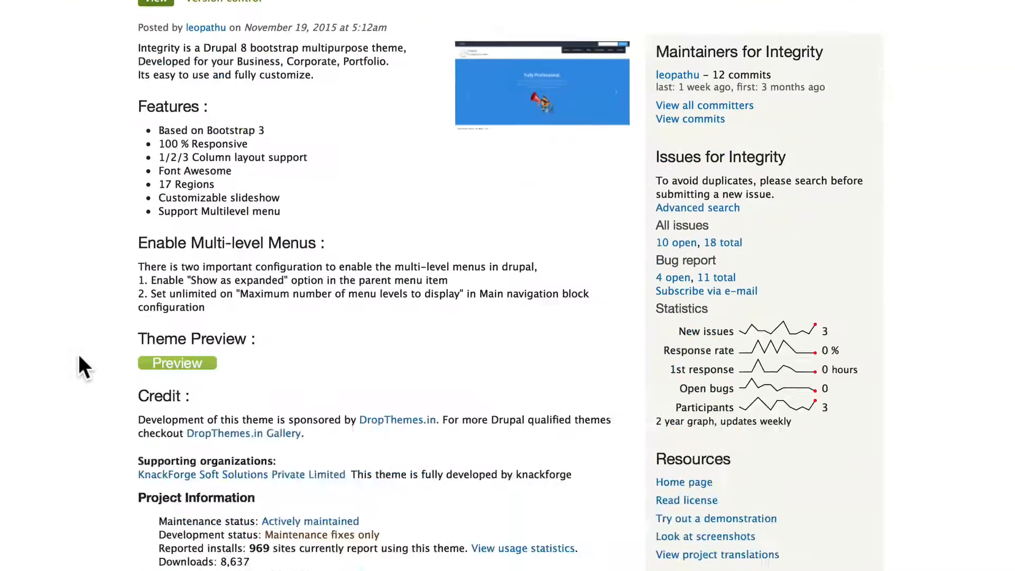
{"action": "left_click", "coordinate": [341, 338]}
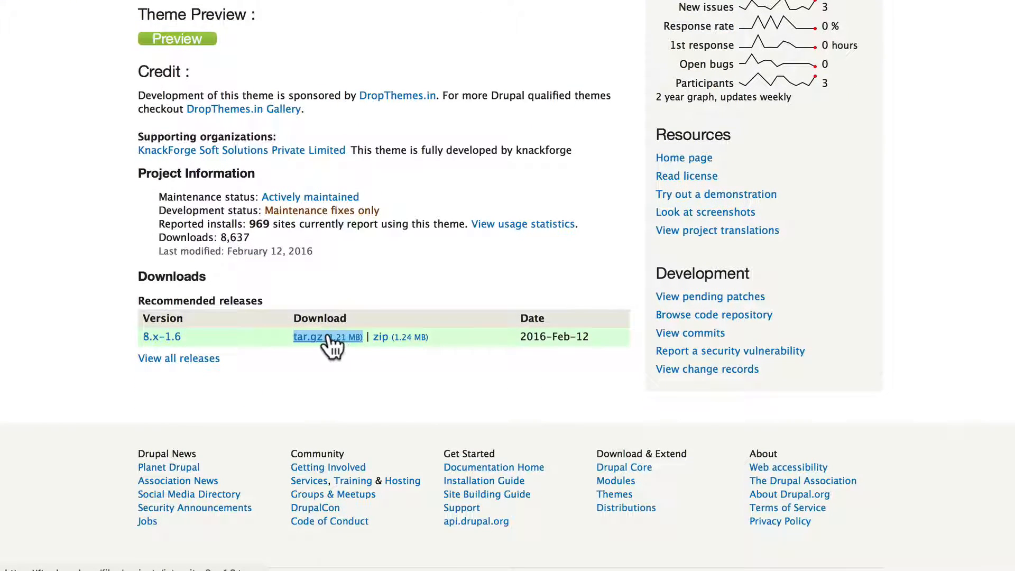
{"action": "right_click", "coordinate": [329, 333]}
{"action": "left_click", "coordinate": [354, 451]}
Switch to the Hotels of Sydney site and install a new theme from the copied tar.gz URL.
{"action": "left_click", "coordinate": [67, 1]}
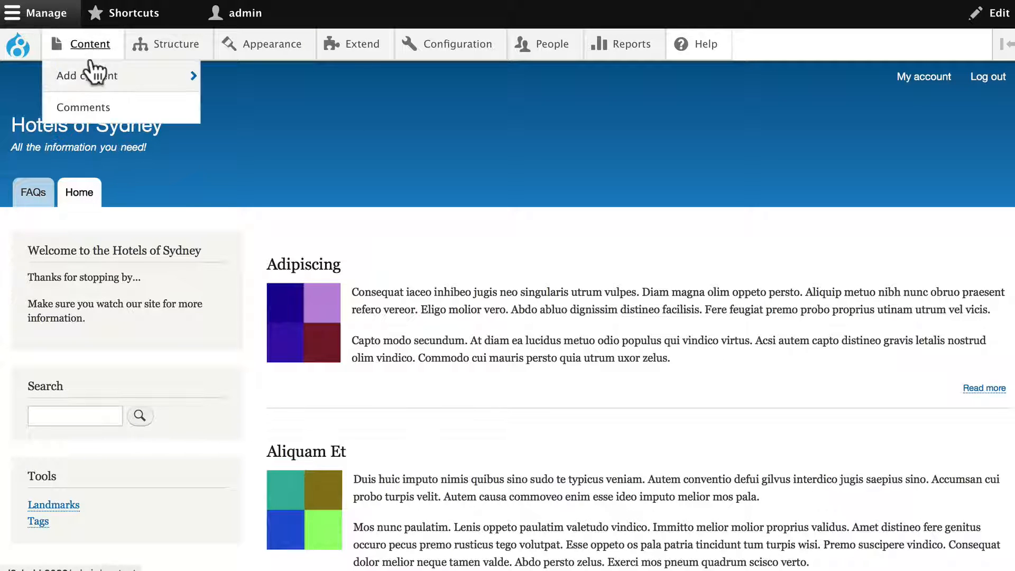
{"action": "mouse_move", "coordinate": [267, 47]}
{"action": "left_click", "coordinate": [258, 71]}
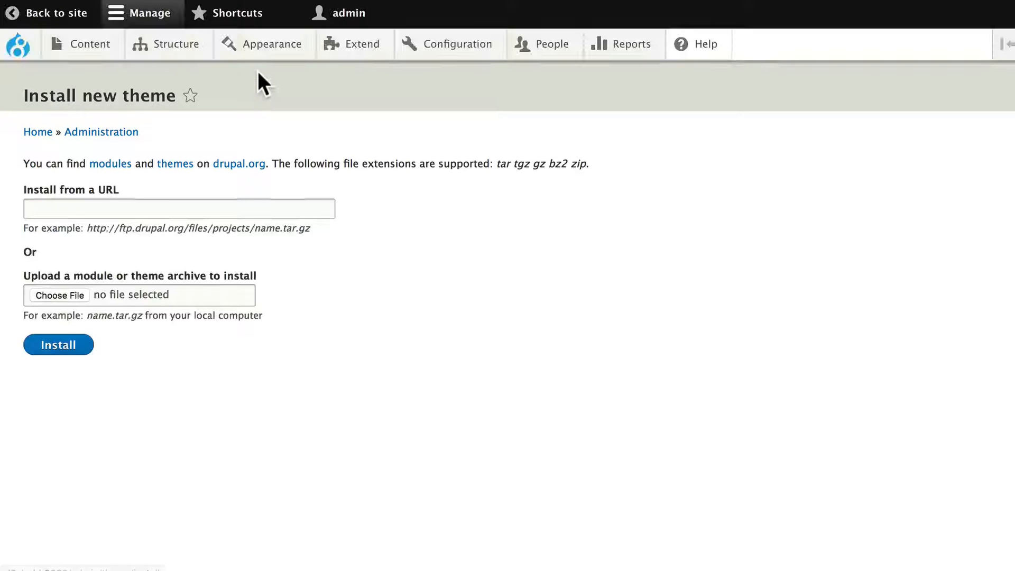
{"action": "left_click", "coordinate": [62, 207]}
{"action": "right_click", "coordinate": [62, 207]}
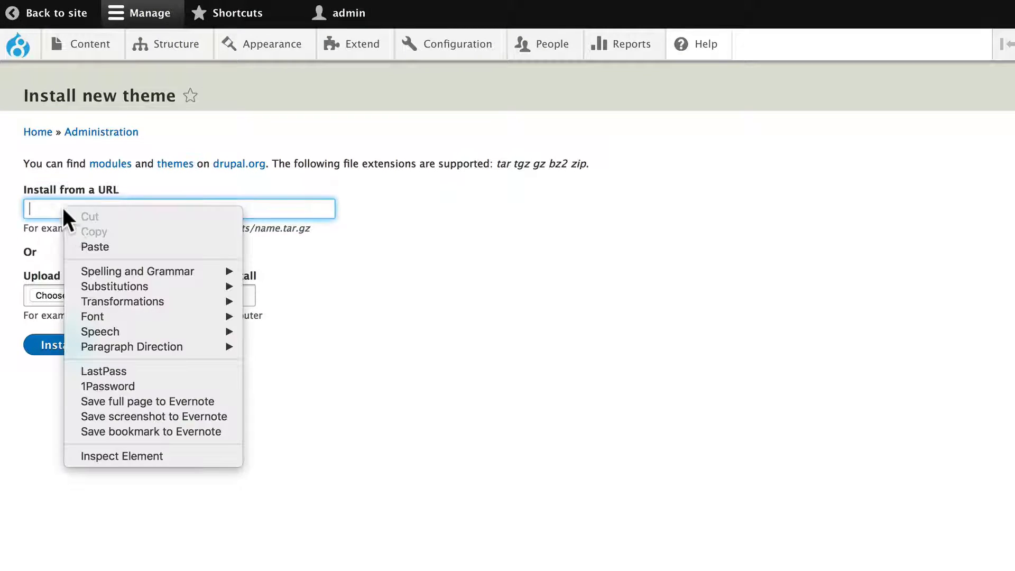
{"action": "left_click", "coordinate": [85, 247]}
{"action": "left_click", "coordinate": [57, 348]}
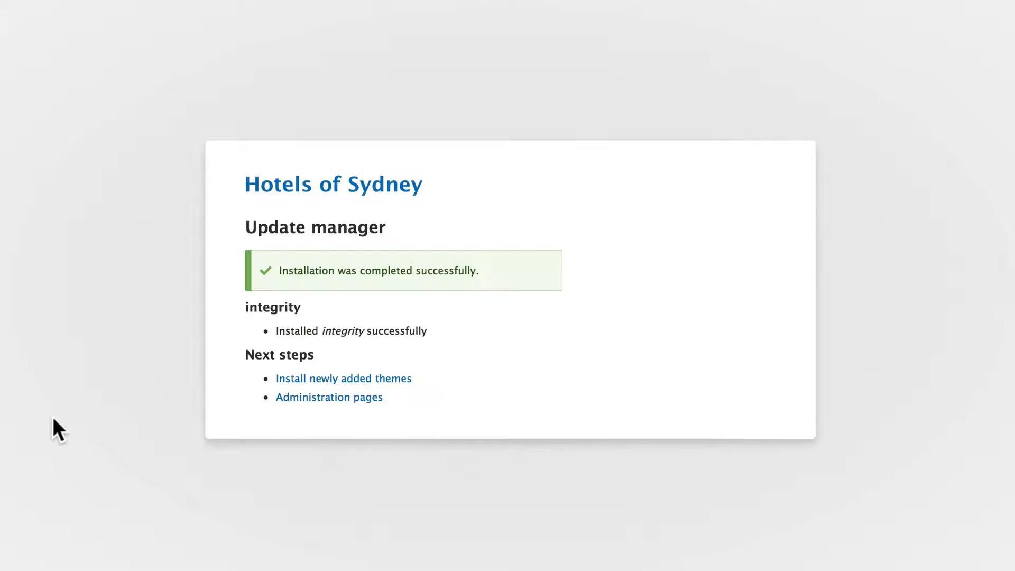
Install the newly added integrity 8.x-1.6 theme and set it as the default theme.
{"action": "left_click", "coordinate": [314, 379]}
{"action": "scroll", "coordinate": [173, 370], "scroll_direction": "down", "scroll_amount": 15}
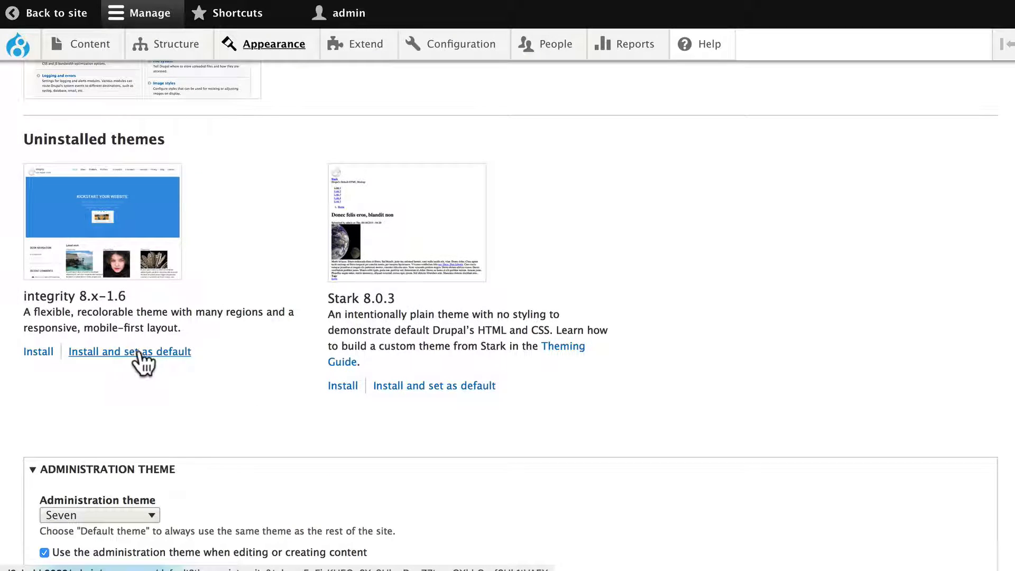
{"action": "left_click", "coordinate": [139, 352]}
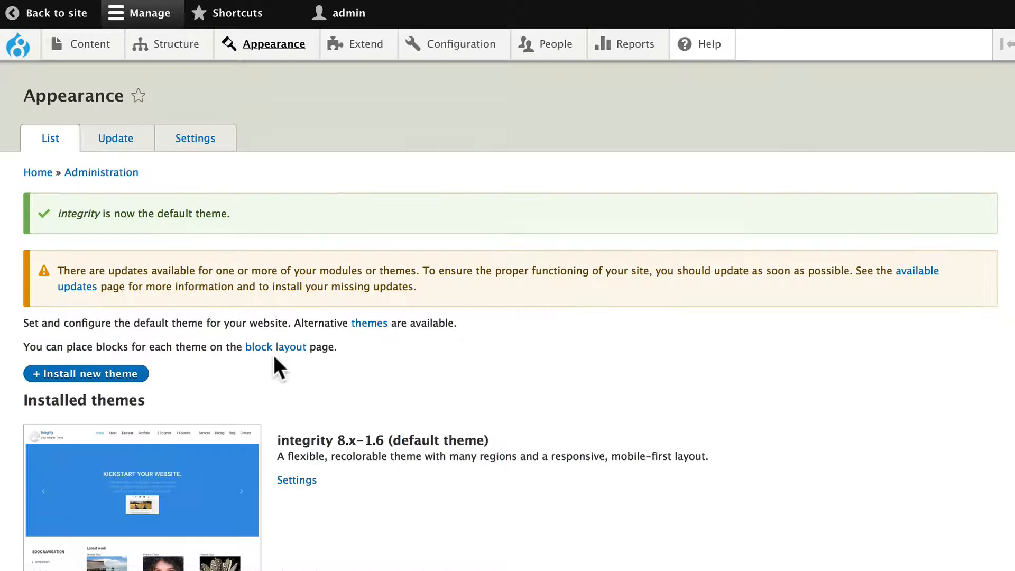
Open the integrity theme's settings and expand its front page slideshow options.
{"action": "scroll", "coordinate": [317, 354], "scroll_direction": "down", "scroll_amount": 3}
{"action": "scroll", "coordinate": [317, 360], "scroll_direction": "down", "scroll_amount": 1}
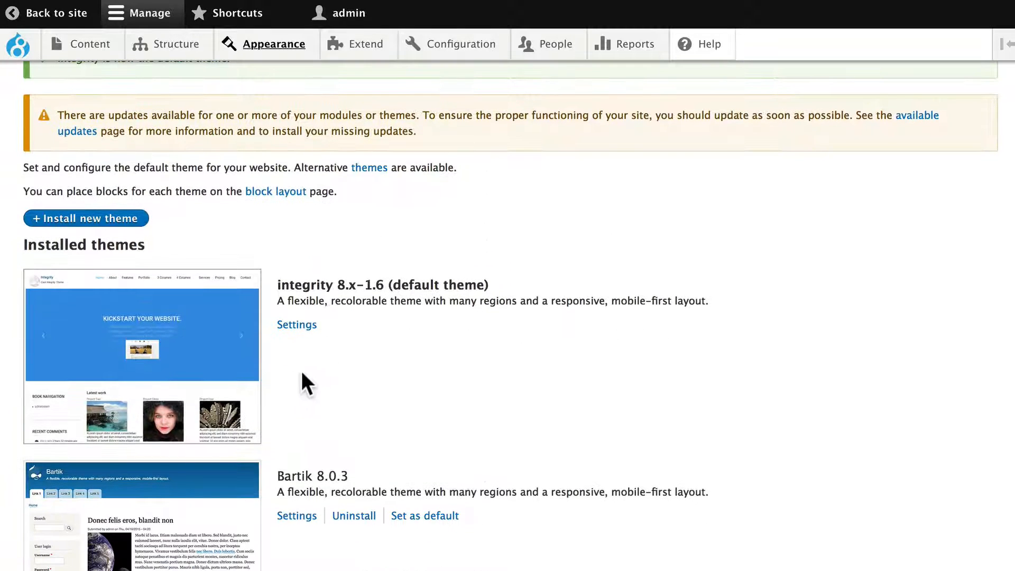
{"action": "left_click", "coordinate": [294, 325]}
{"action": "scroll", "coordinate": [237, 259], "scroll_direction": "down", "scroll_amount": 3}
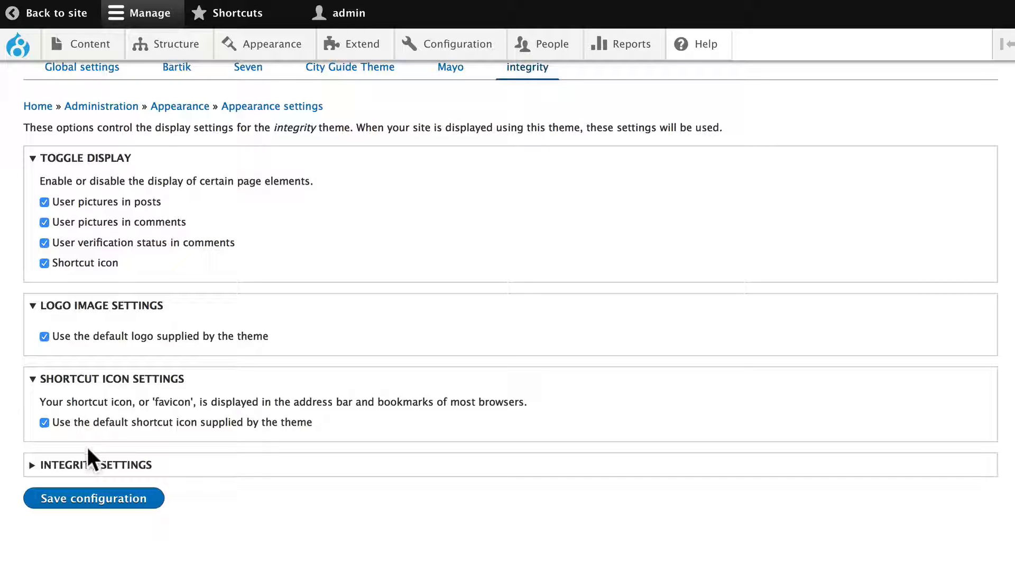
{"action": "left_click", "coordinate": [74, 469]}
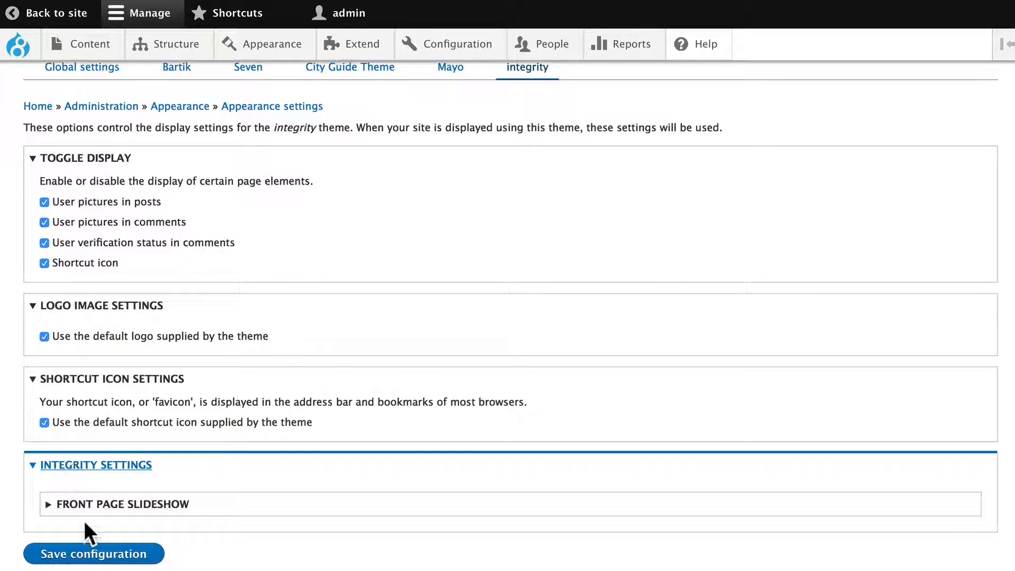
{"action": "left_click", "coordinate": [159, 506]}
{"action": "scroll", "coordinate": [201, 479], "scroll_direction": "down", "scroll_amount": 3}
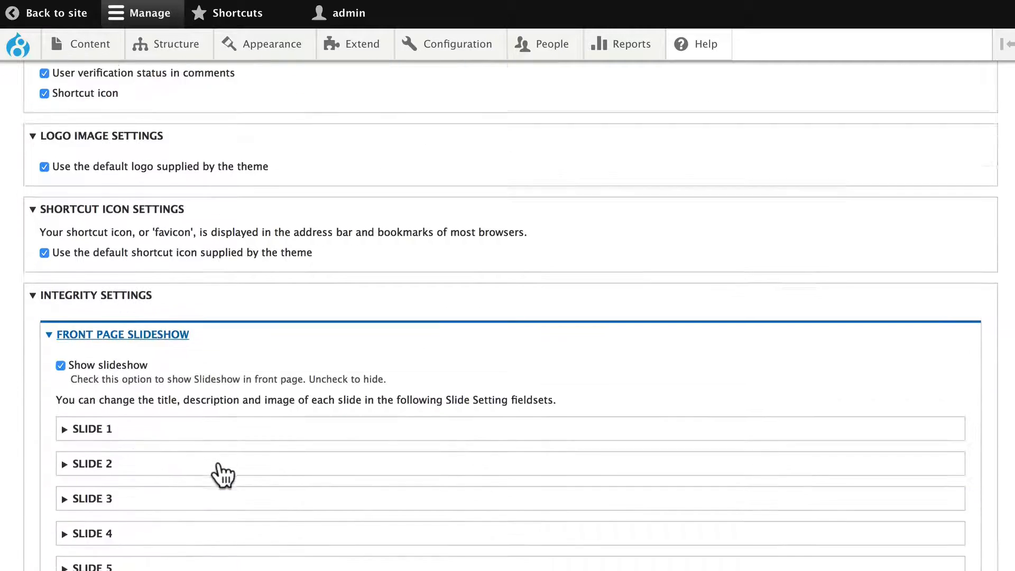
{"action": "scroll", "coordinate": [222, 475], "scroll_direction": "down", "scroll_amount": 1}
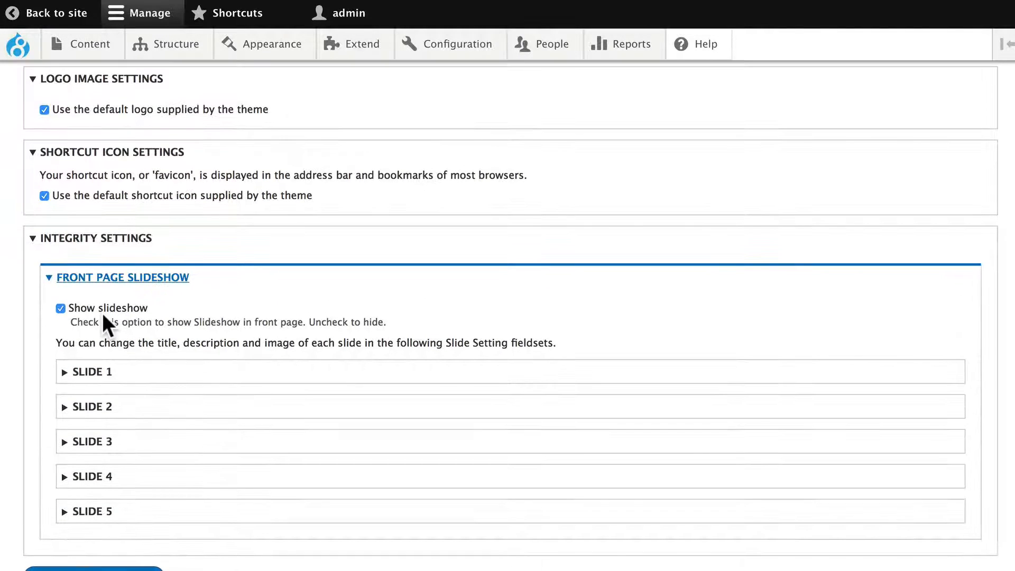
Expand Slide 1 to review its title, description and image fields, and save the integrity theme configuration.
{"action": "left_click", "coordinate": [97, 377]}
{"action": "scroll", "coordinate": [103, 415], "scroll_direction": "down", "scroll_amount": 2}
{"action": "scroll", "coordinate": [100, 415], "scroll_direction": "down", "scroll_amount": 1}
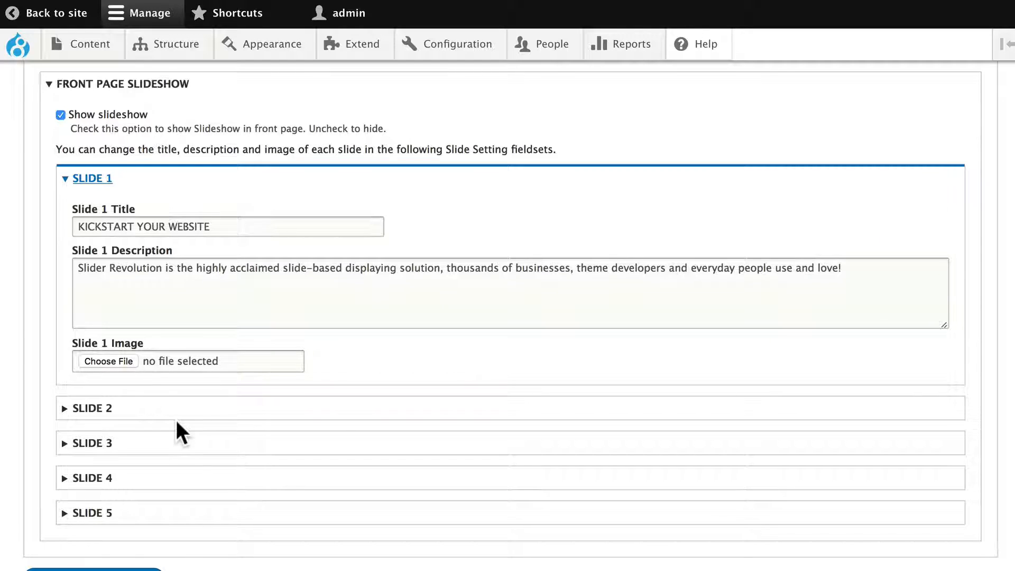
{"action": "scroll", "coordinate": [176, 419], "scroll_direction": "down", "scroll_amount": 3}
{"action": "left_click", "coordinate": [79, 500]}
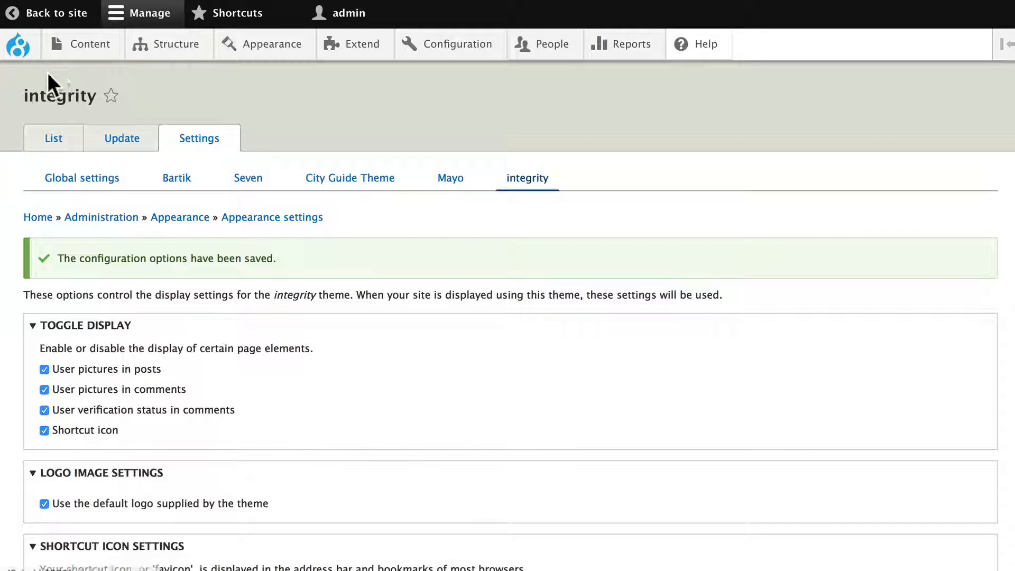
View the site's front page in the new theme, examining the header, slideshow, sidebar blocks and content.
{"action": "mouse_move", "coordinate": [16, 47]}
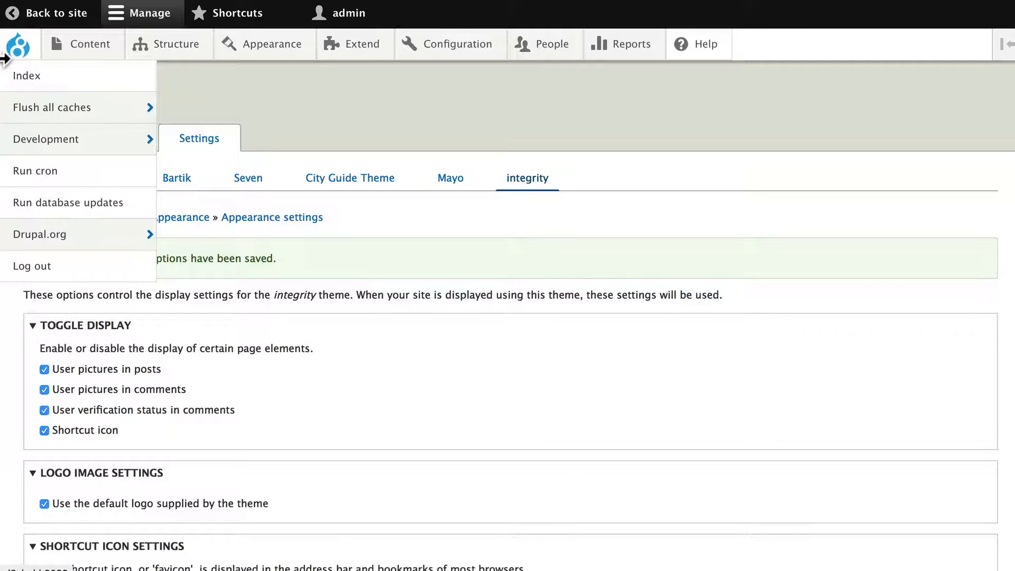
{"action": "left_click", "coordinate": [4, 57]}
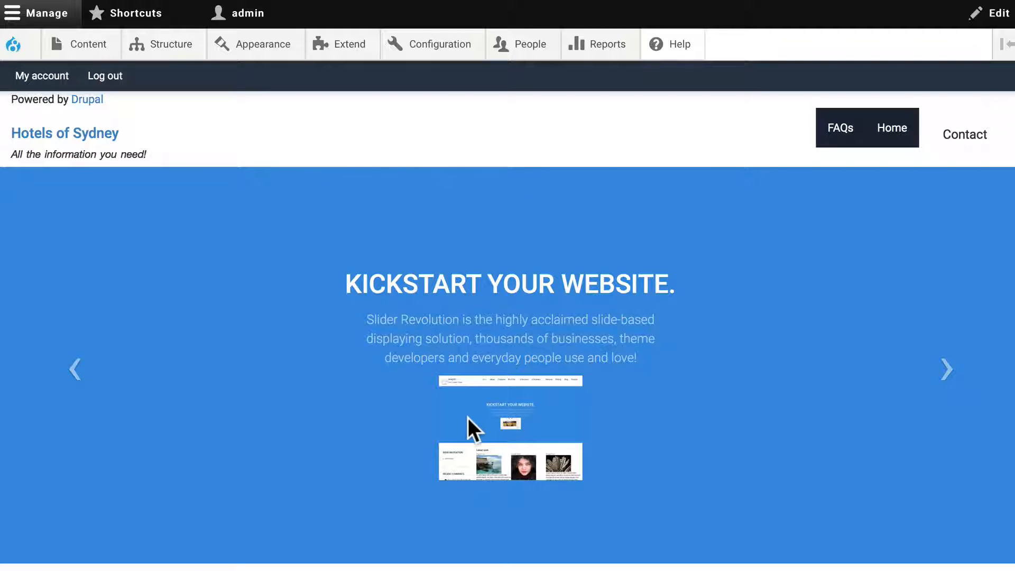
{"action": "scroll", "coordinate": [467, 418], "scroll_direction": "down", "scroll_amount": 10}
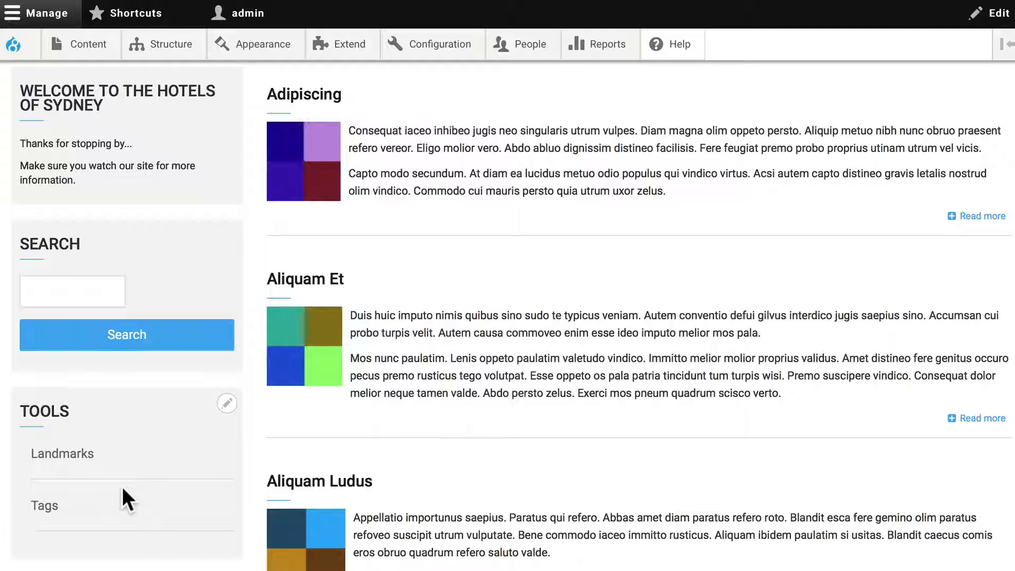
{"action": "scroll", "coordinate": [496, 423], "scroll_direction": "up", "scroll_amount": 3}
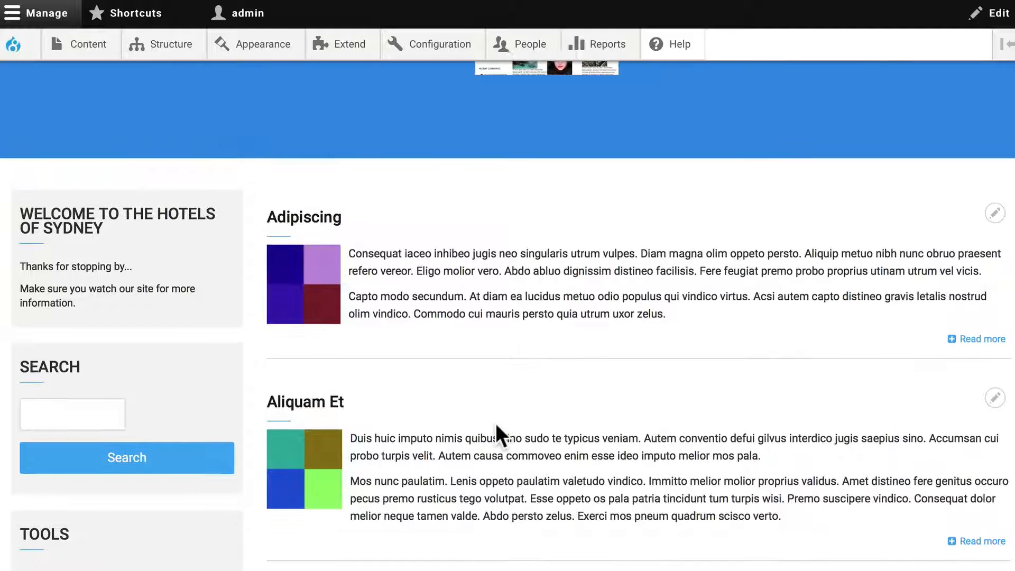
{"action": "scroll", "coordinate": [496, 423], "scroll_direction": "up", "scroll_amount": 6}
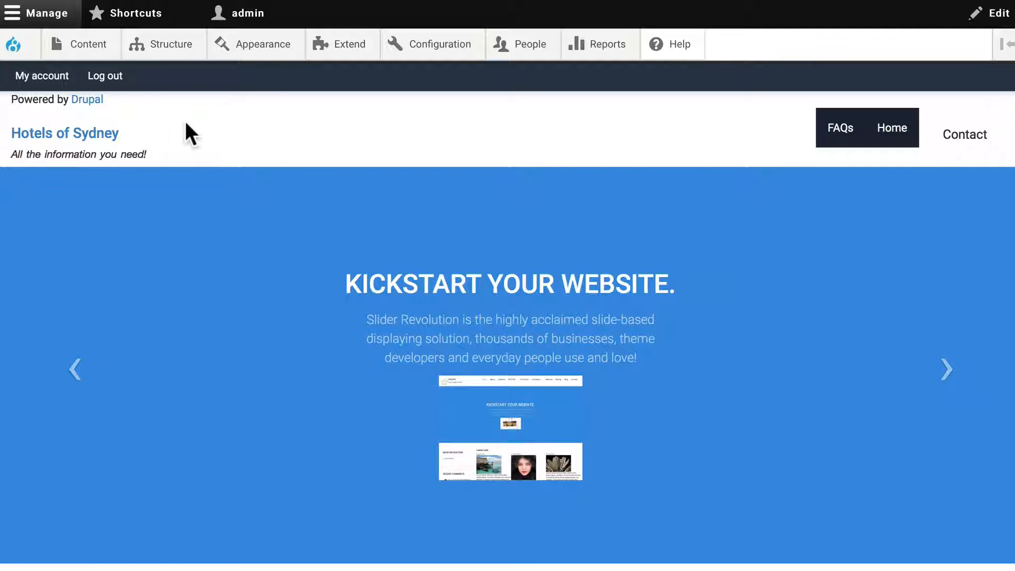
Open the block layout, examine the integrity theme's block region demonstration, and exit back to the layout.
{"action": "mouse_move", "coordinate": [162, 53]}
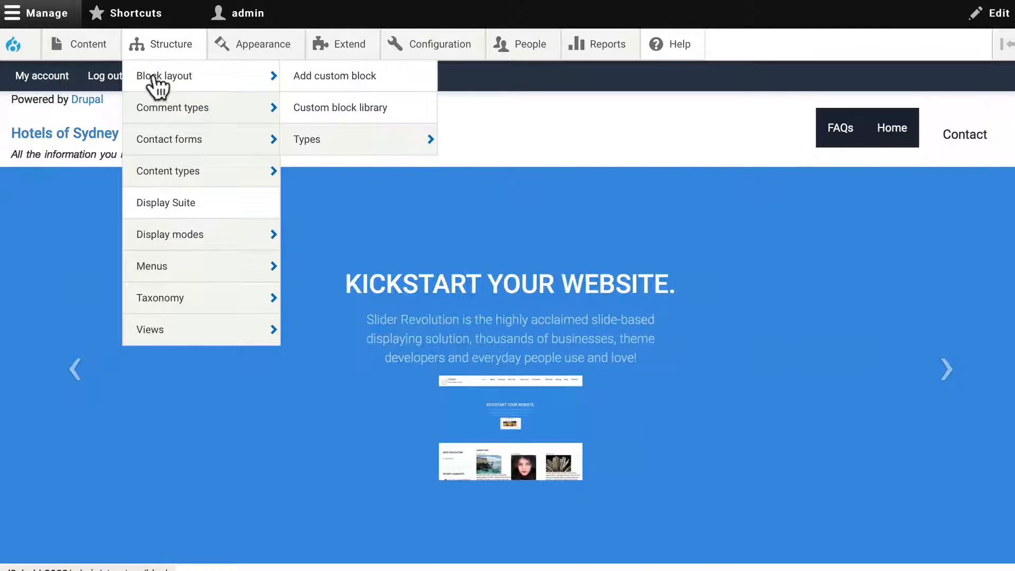
{"action": "left_click", "coordinate": [152, 74]}
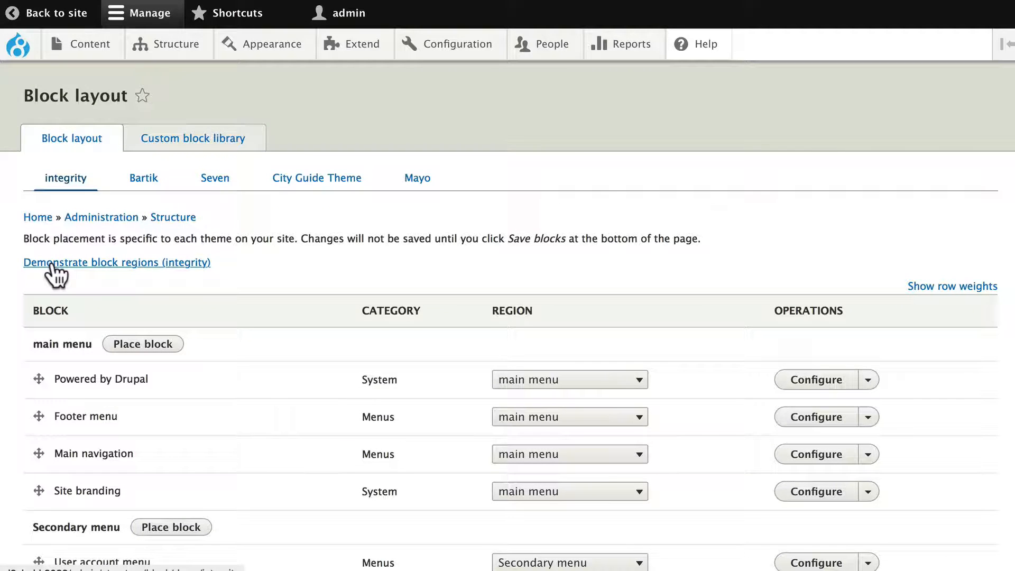
{"action": "left_click", "coordinate": [51, 264]}
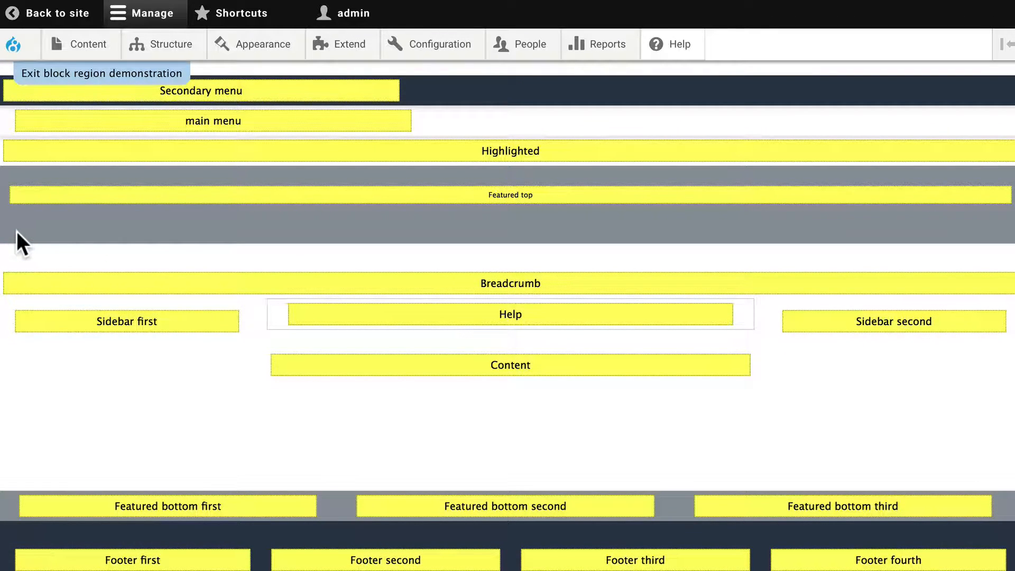
{"action": "scroll", "coordinate": [17, 230], "scroll_direction": "down", "scroll_amount": 1}
{"action": "scroll", "coordinate": [17, 232], "scroll_direction": "down", "scroll_amount": 2}
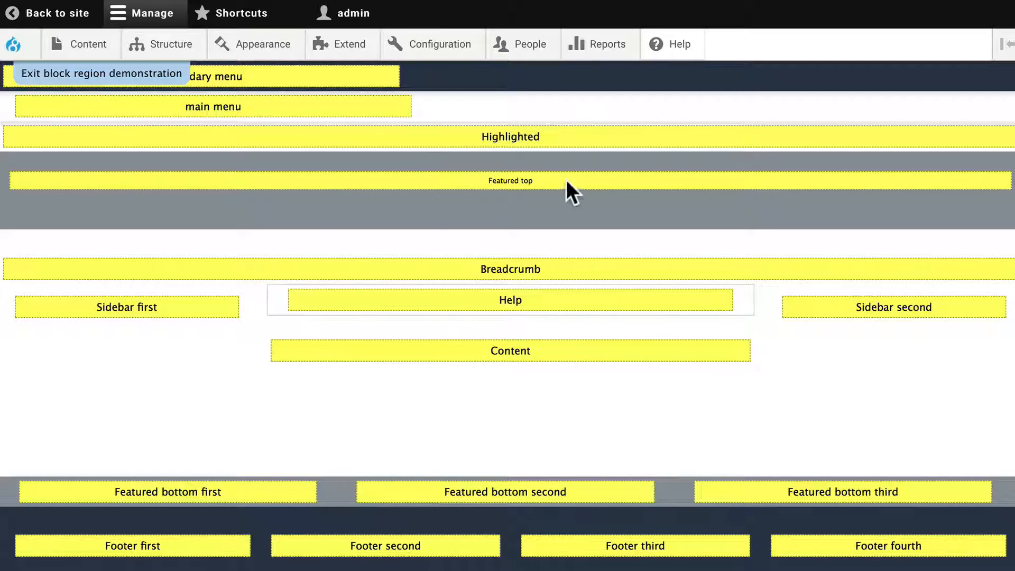
{"action": "scroll", "coordinate": [174, 381], "scroll_direction": "down", "scroll_amount": 5}
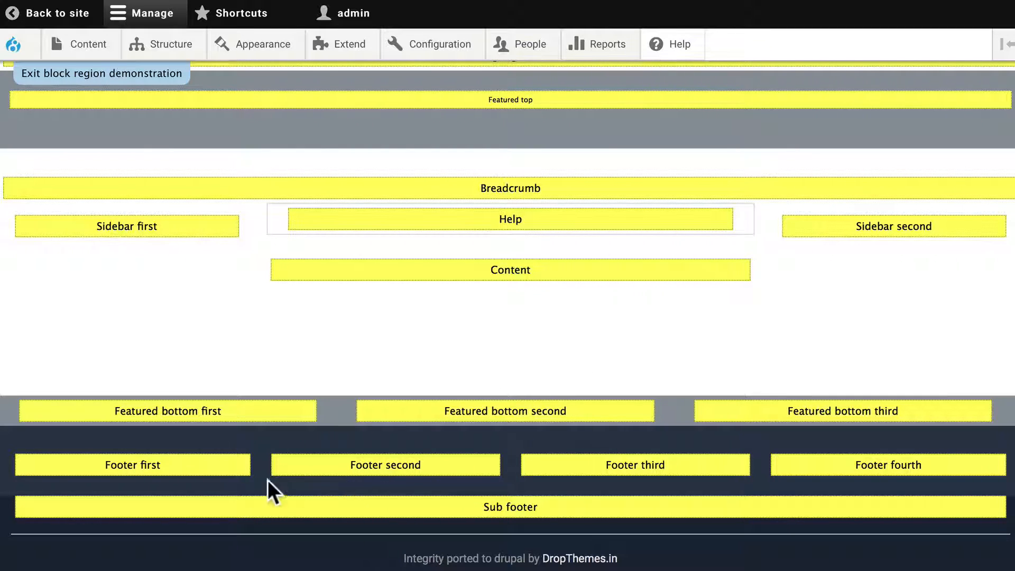
{"action": "scroll", "coordinate": [111, 433], "scroll_direction": "up", "scroll_amount": 1}
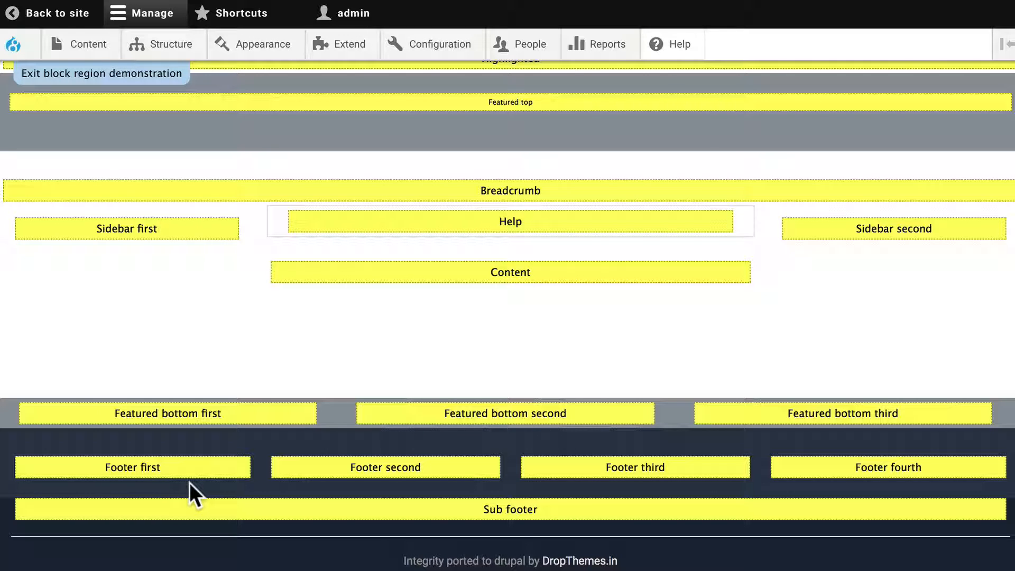
{"action": "left_click", "coordinate": [97, 71]}
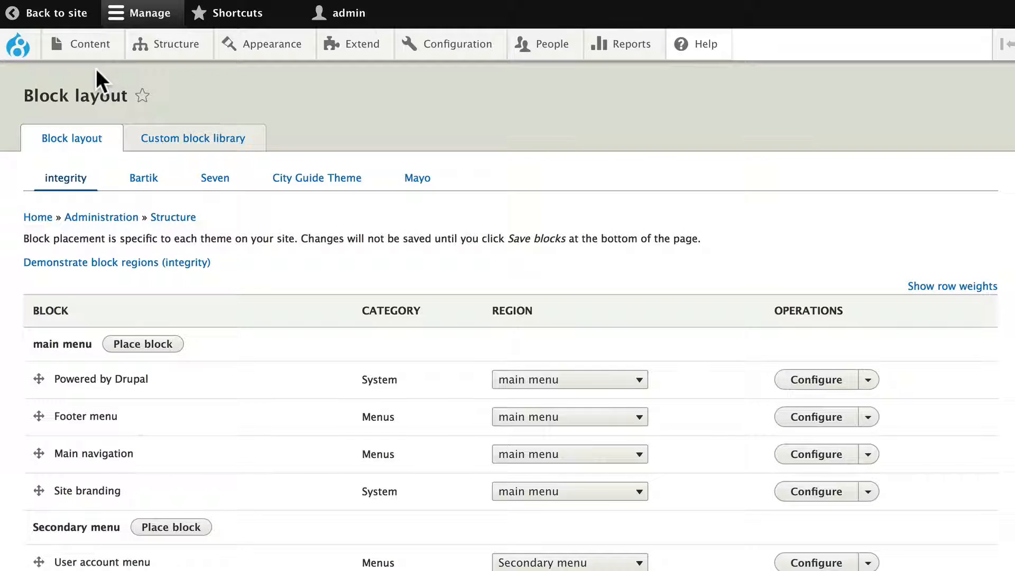
Move the Powered by Drupal block to the Sub footer region and the Footer menu block to Footer first.
{"action": "scroll", "coordinate": [283, 263], "scroll_direction": "down", "scroll_amount": 1}
{"action": "scroll", "coordinate": [282, 266], "scroll_direction": "down", "scroll_amount": 2}
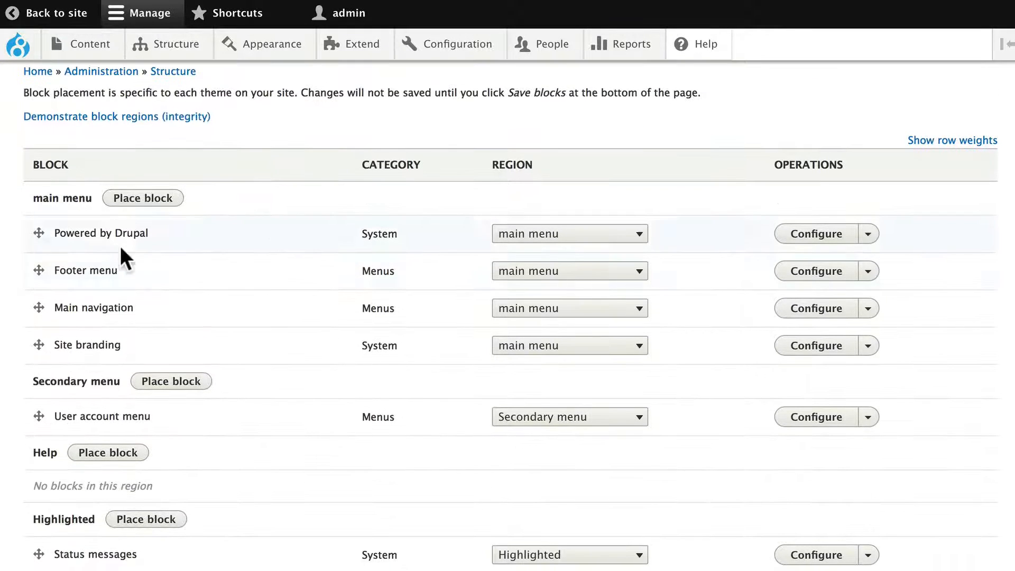
{"action": "left_click", "coordinate": [529, 235]}
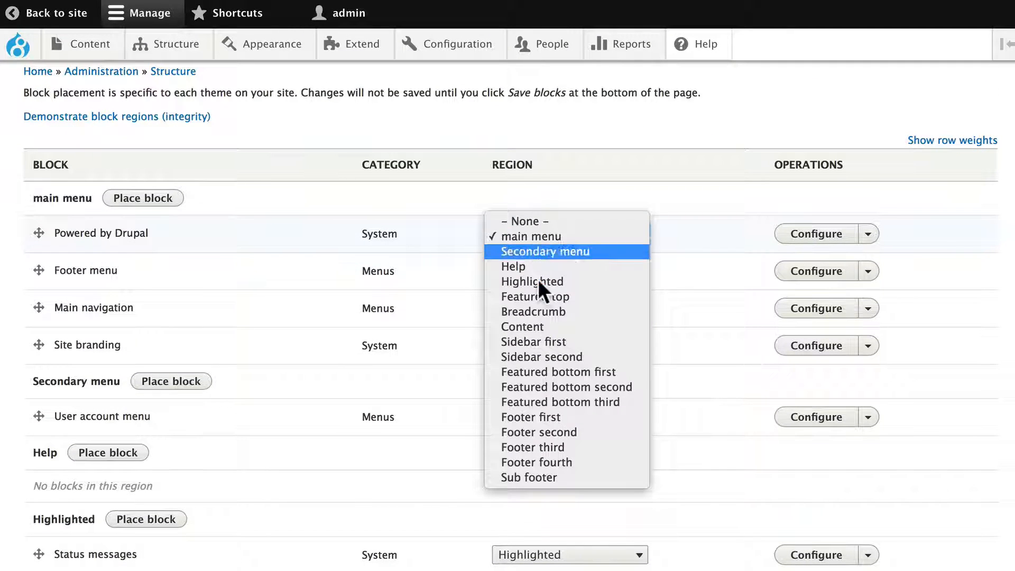
{"action": "left_click", "coordinate": [531, 477]}
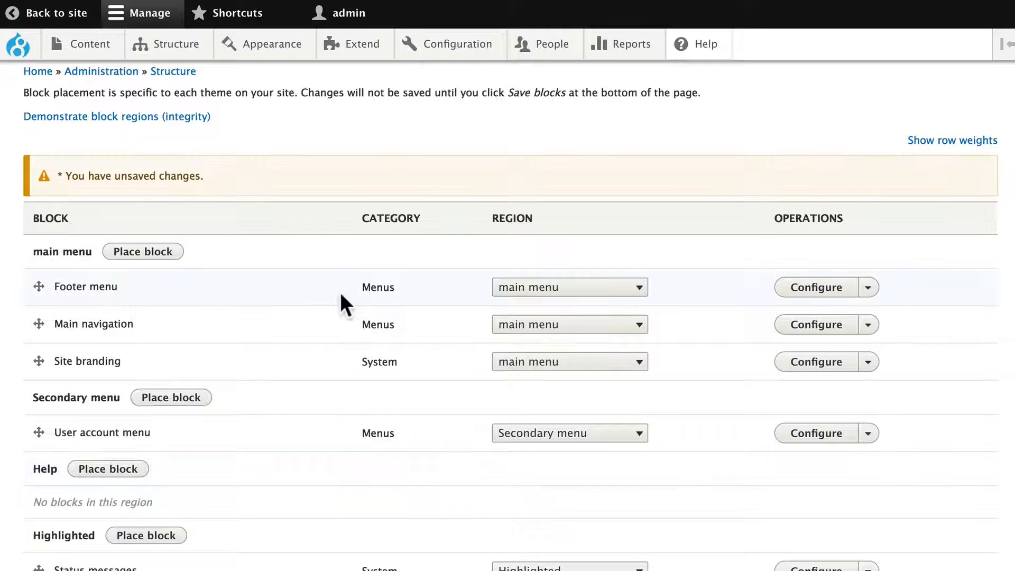
{"action": "left_click", "coordinate": [550, 287]}
{"action": "left_click", "coordinate": [547, 470]}
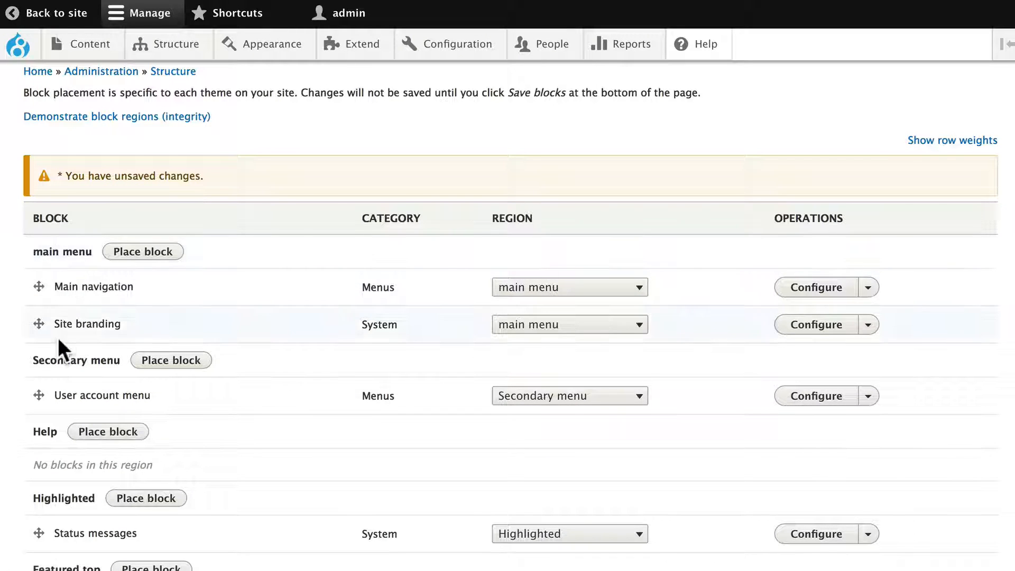
Move the Site branding block to the Footer second region and the User account menu block to Sidebar first.
{"action": "left_click", "coordinate": [532, 325]}
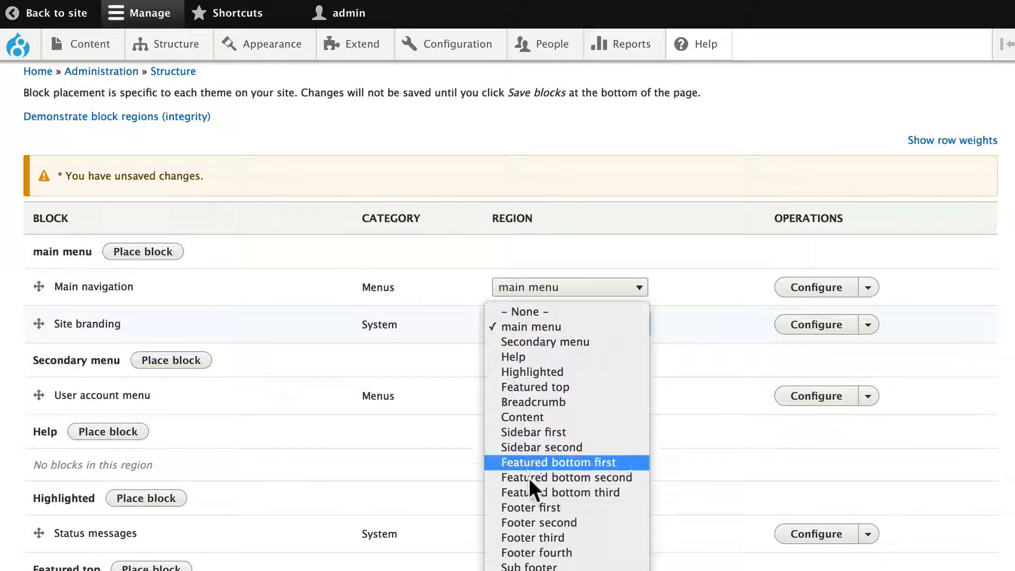
{"action": "left_click", "coordinate": [528, 522]}
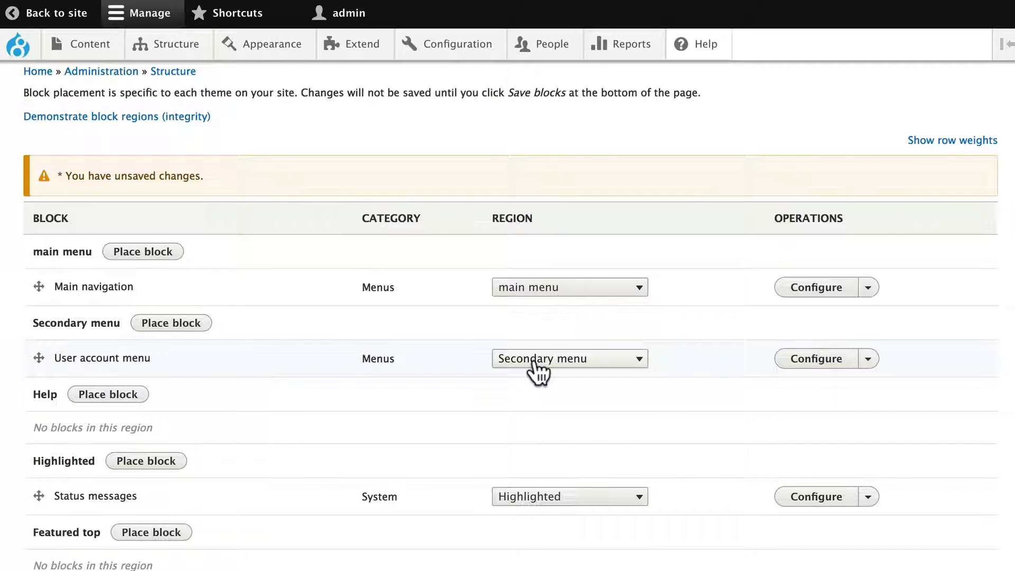
{"action": "left_click", "coordinate": [536, 365]}
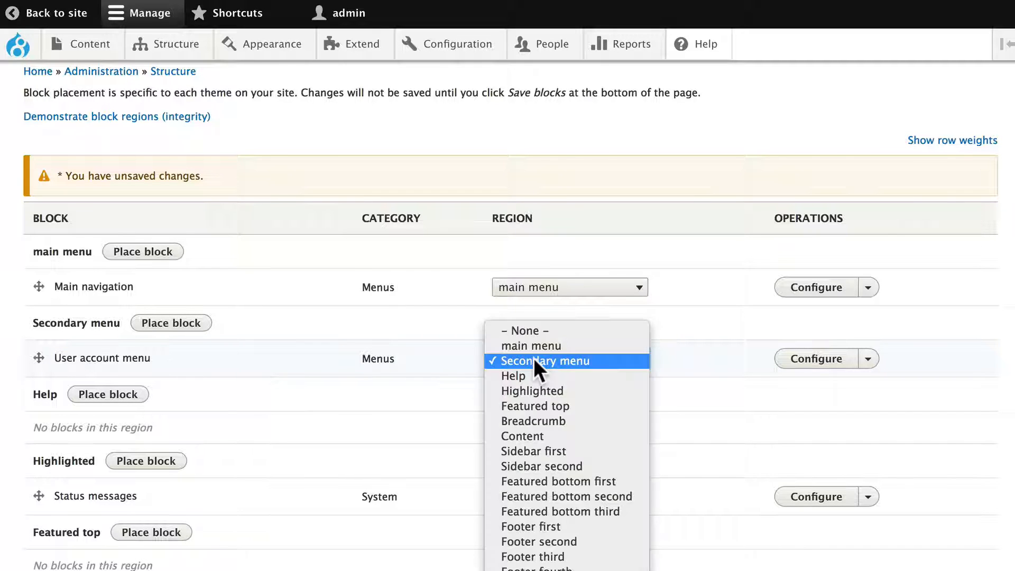
{"action": "left_click", "coordinate": [530, 451]}
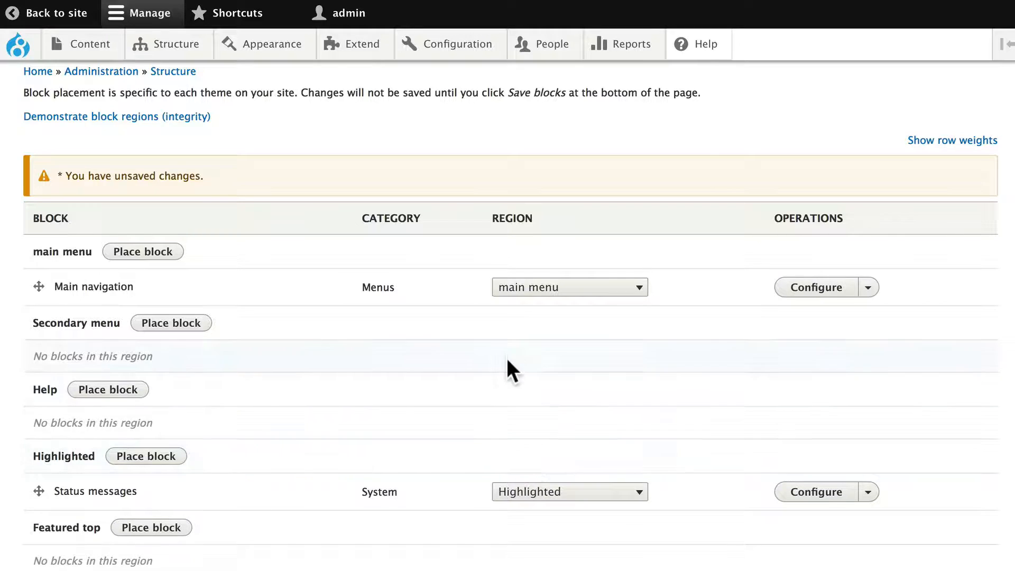
Move the Welcome to the Hotels of Sydney block to the top of the Sidebar first region, above Hotel Slides.
{"action": "scroll", "coordinate": [506, 364], "scroll_direction": "down", "scroll_amount": 8}
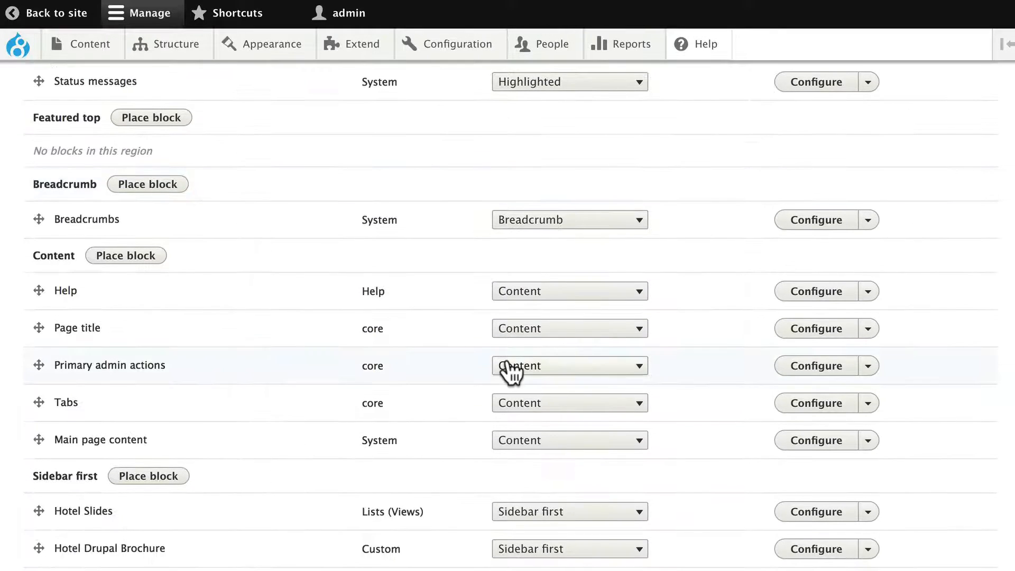
{"action": "scroll", "coordinate": [506, 365], "scroll_direction": "down", "scroll_amount": 2}
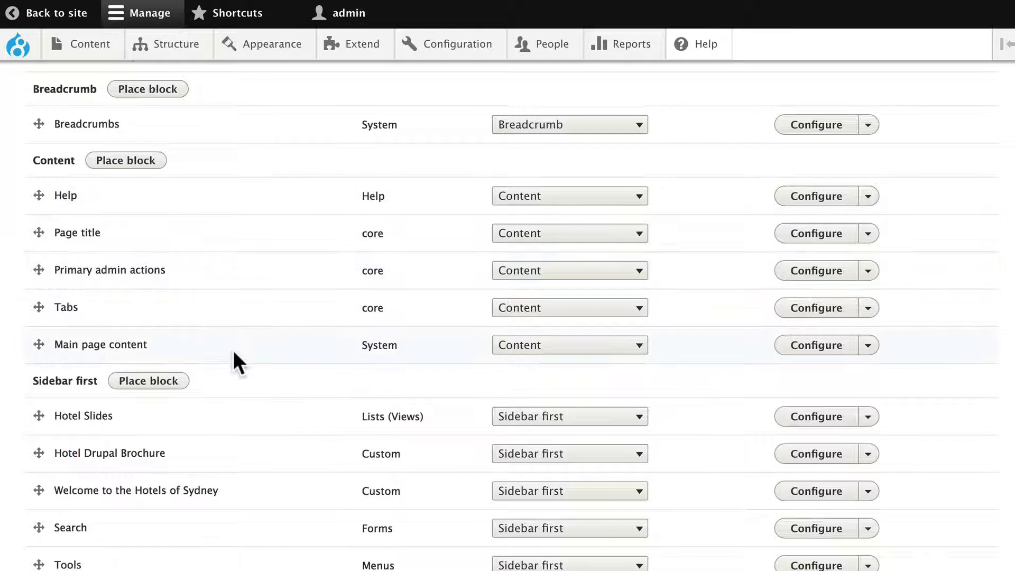
{"action": "scroll", "coordinate": [236, 358], "scroll_direction": "down", "scroll_amount": 4}
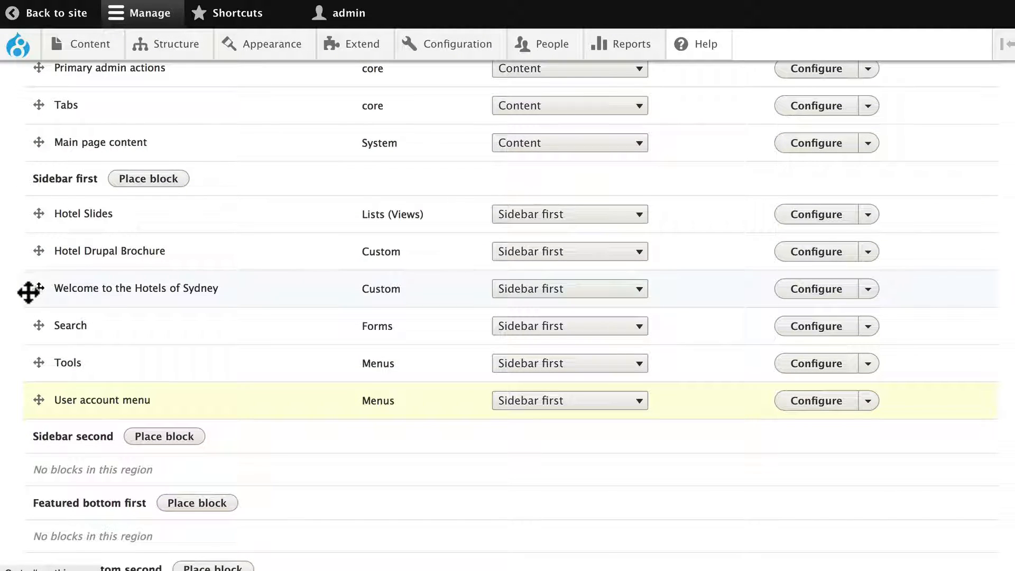
{"action": "left_click_drag", "start_coordinate": [28, 291], "coordinate": [28, 222]}
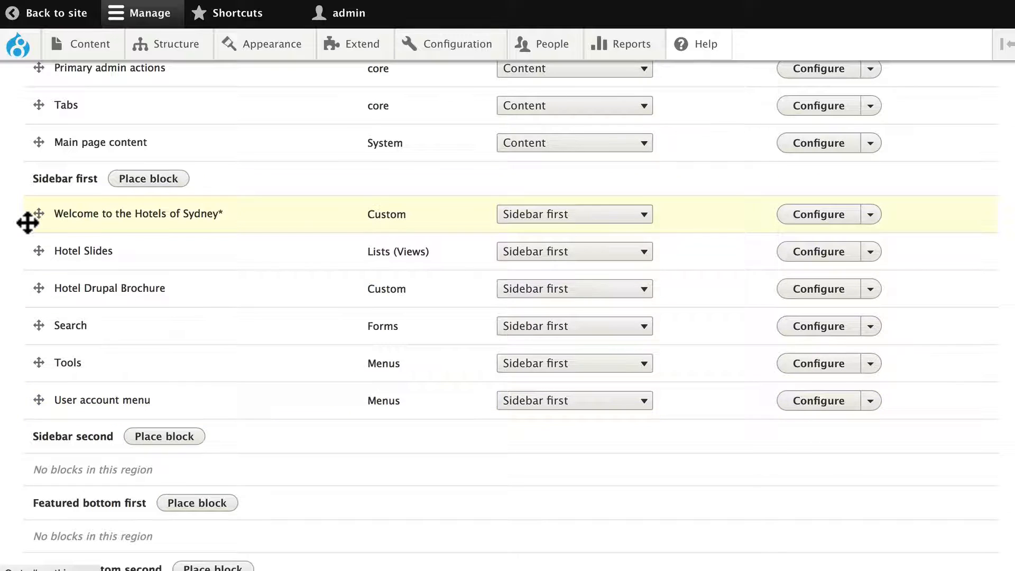
Save the rearranged block layout and return to the site's front page.
{"action": "scroll", "coordinate": [295, 419], "scroll_direction": "down", "scroll_amount": 5}
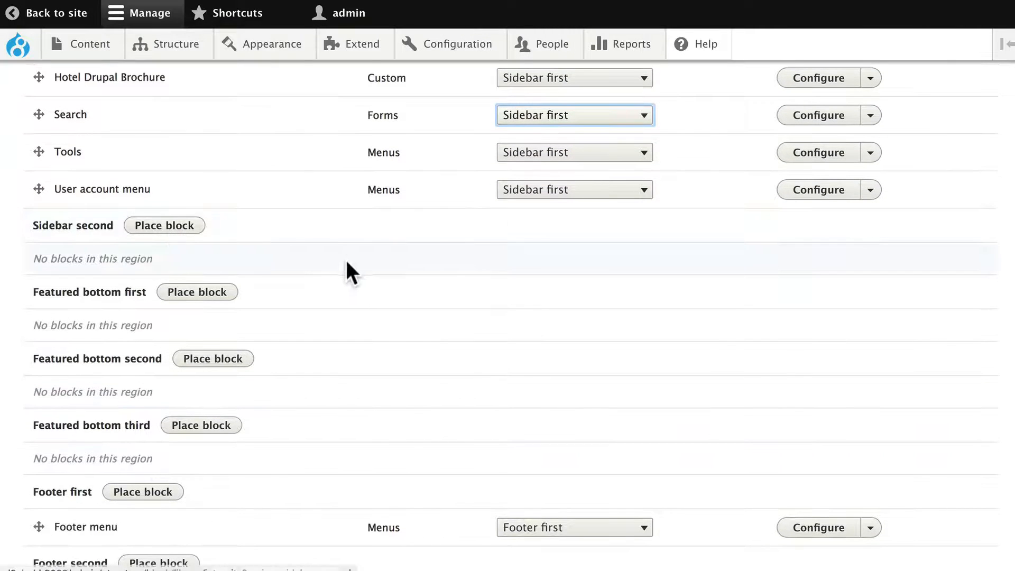
{"action": "scroll", "coordinate": [348, 263], "scroll_direction": "down", "scroll_amount": 3}
{"action": "scroll", "coordinate": [349, 267], "scroll_direction": "down", "scroll_amount": 4}
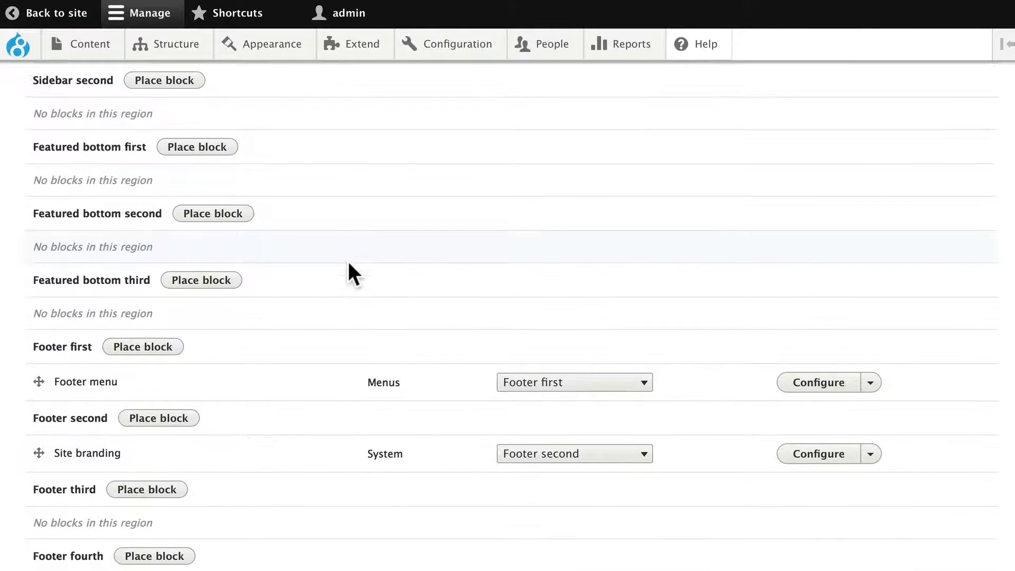
{"action": "scroll", "coordinate": [348, 261], "scroll_direction": "down", "scroll_amount": 2}
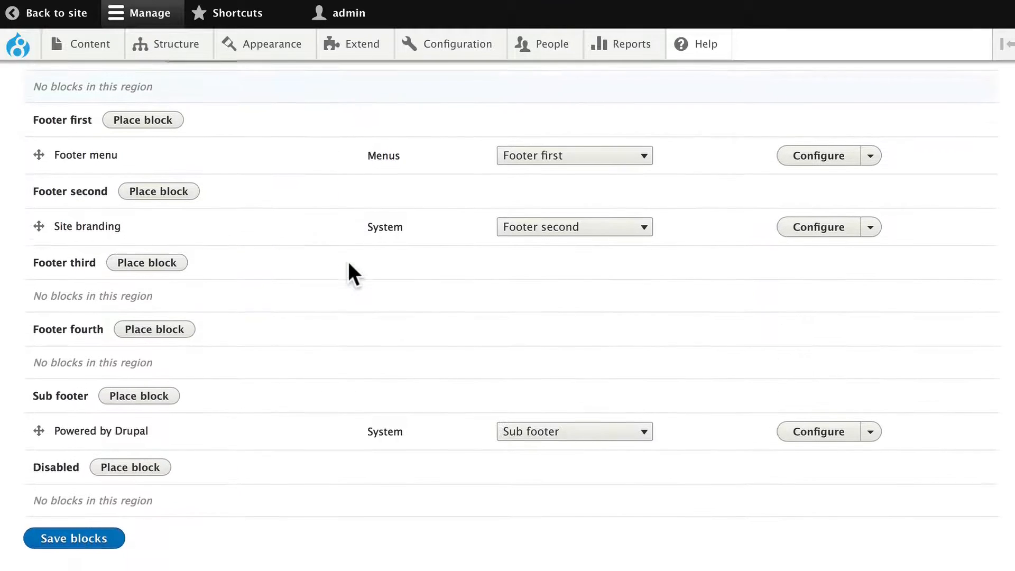
{"action": "left_click", "coordinate": [74, 499]}
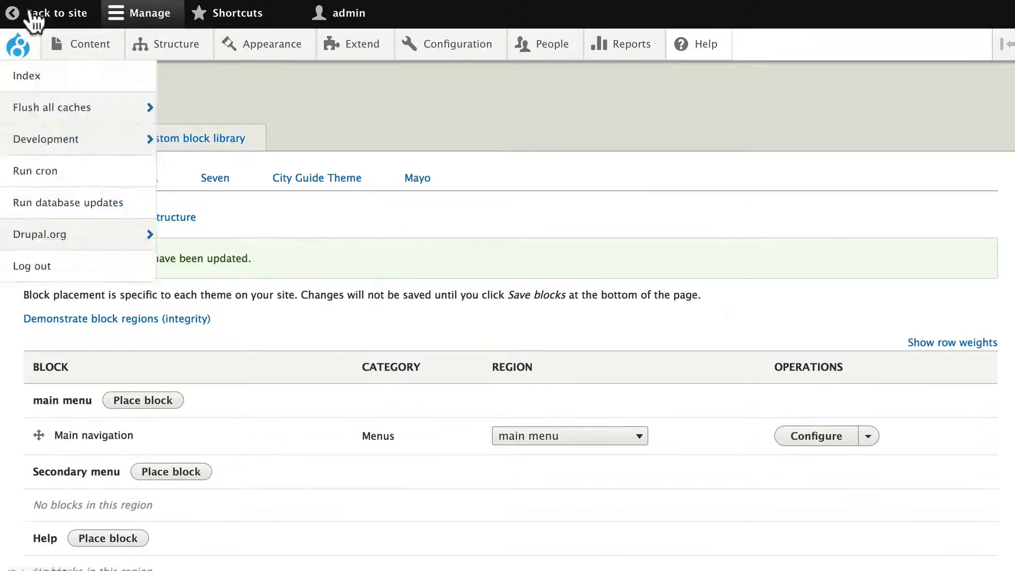
{"action": "left_click", "coordinate": [18, 13]}
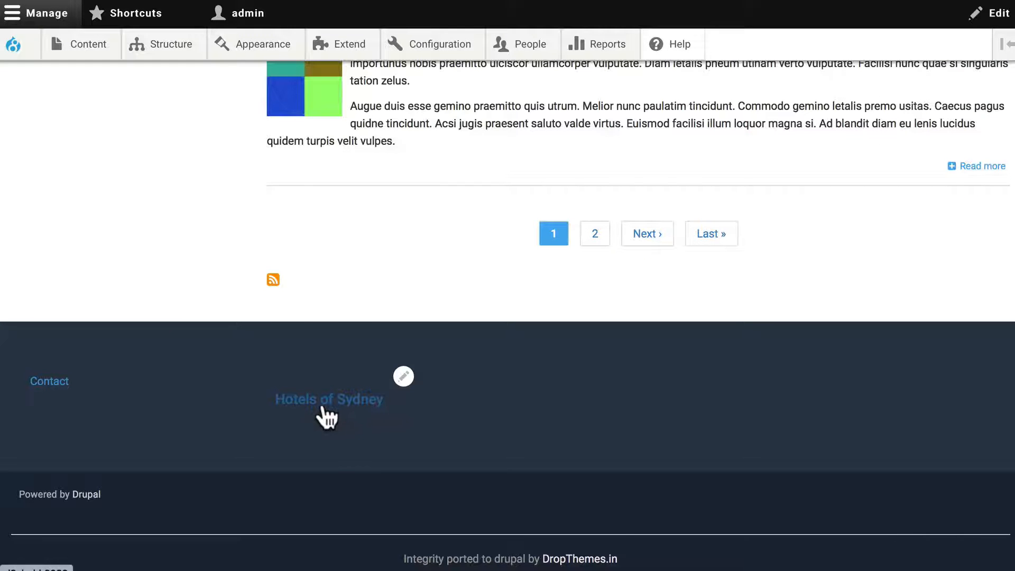
Configure the Hotels of Sydney site branding block in the footer, set its region to main menu, and save the block.
{"action": "left_click", "coordinate": [405, 376]}
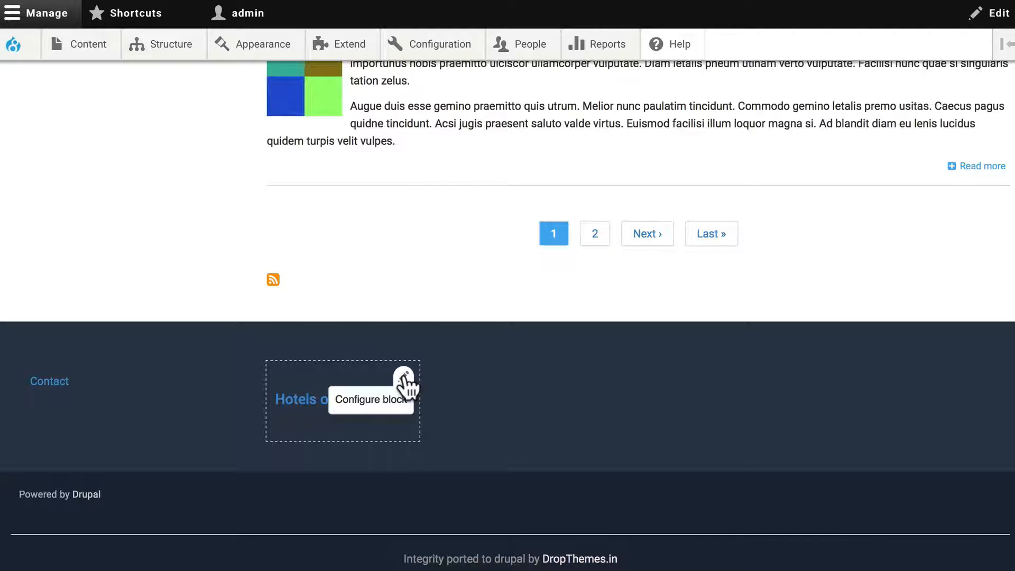
{"action": "left_click", "coordinate": [373, 414]}
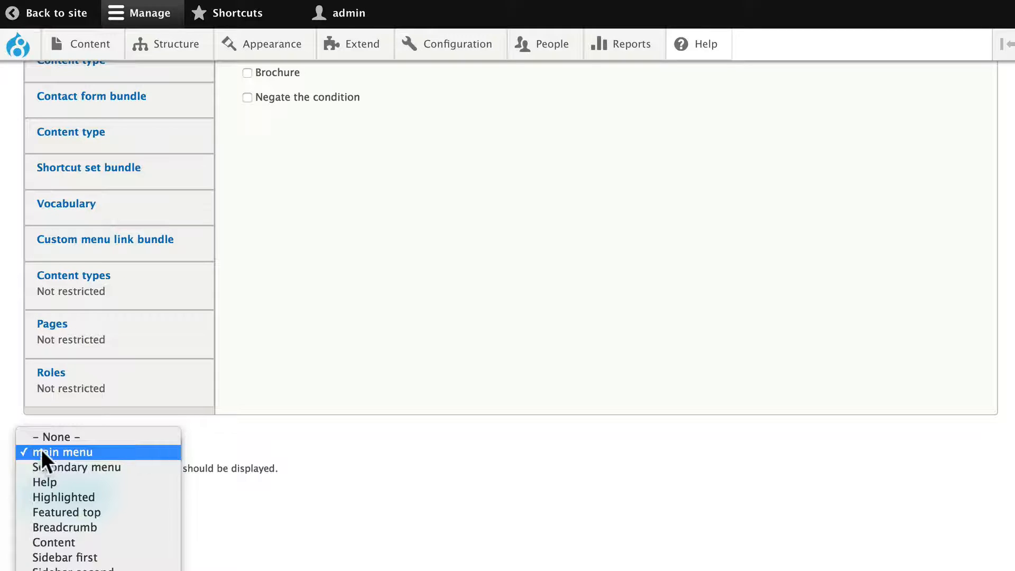
{"action": "left_click", "coordinate": [280, 444]}
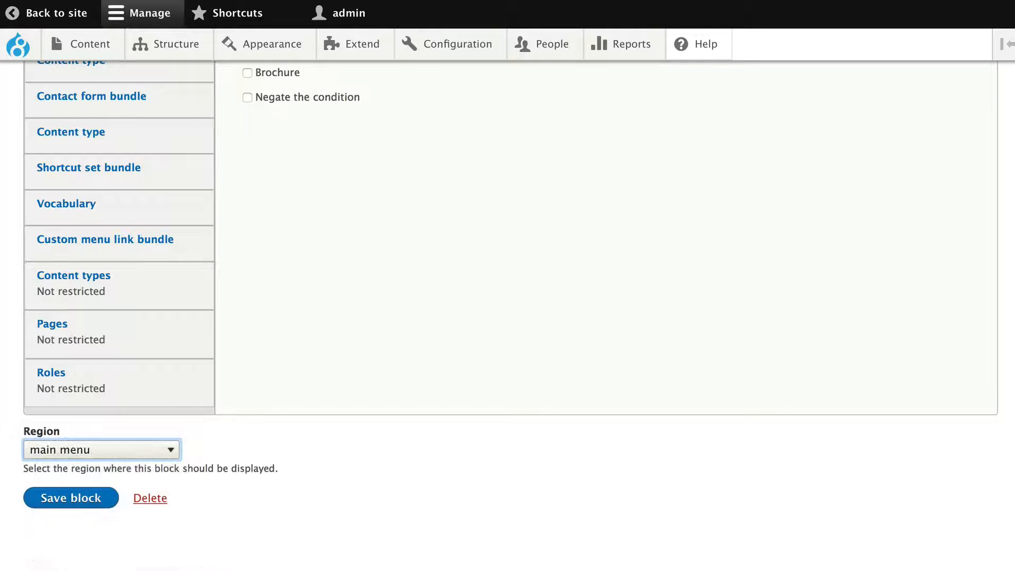
{"action": "left_click", "coordinate": [67, 498]}
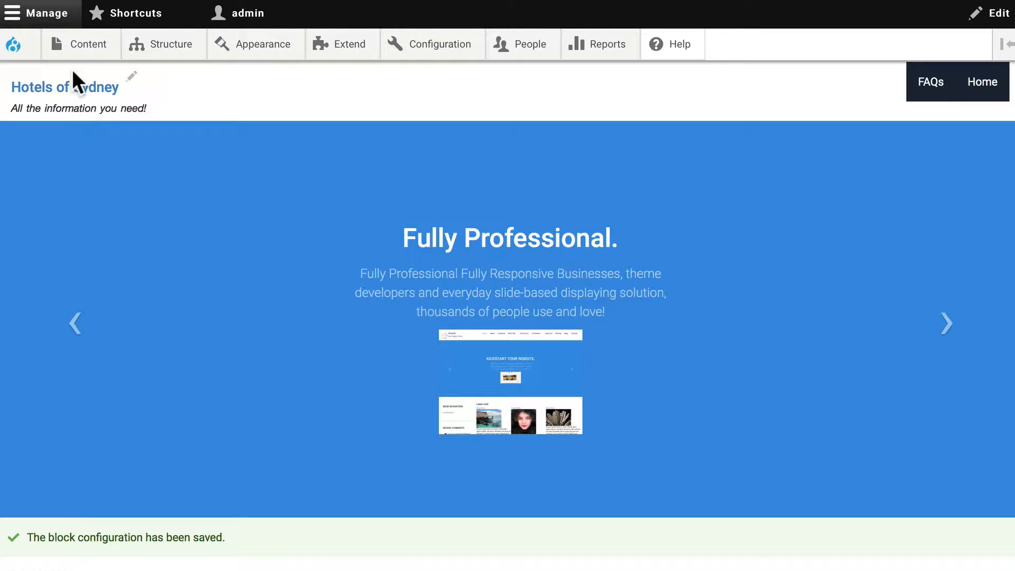
Examine the front page's header, slideshow, sidebar blocks and content after the block changes.
{"action": "scroll", "coordinate": [286, 143], "scroll_direction": "down", "scroll_amount": 15}
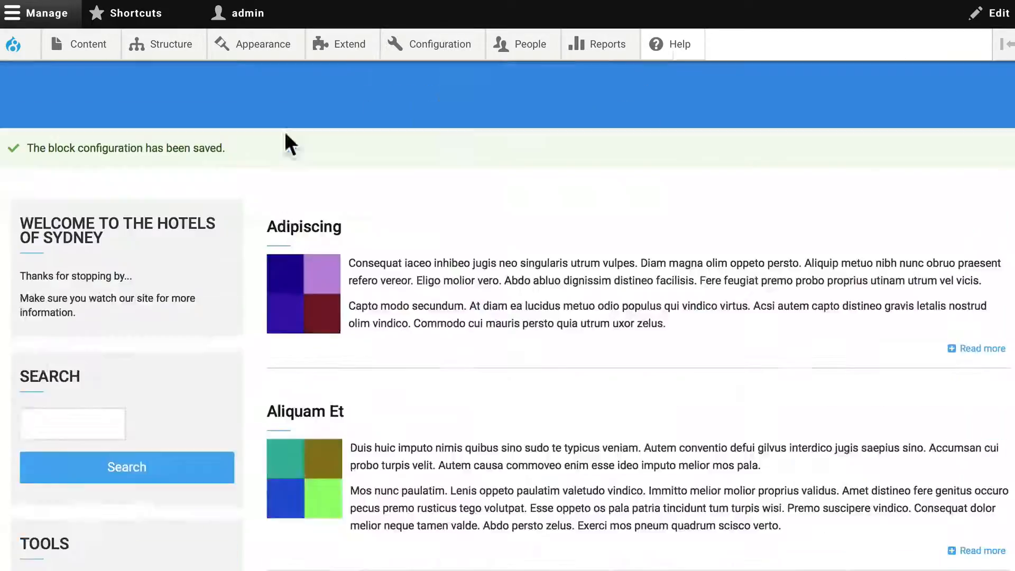
{"action": "scroll", "coordinate": [288, 147], "scroll_direction": "down", "scroll_amount": 14}
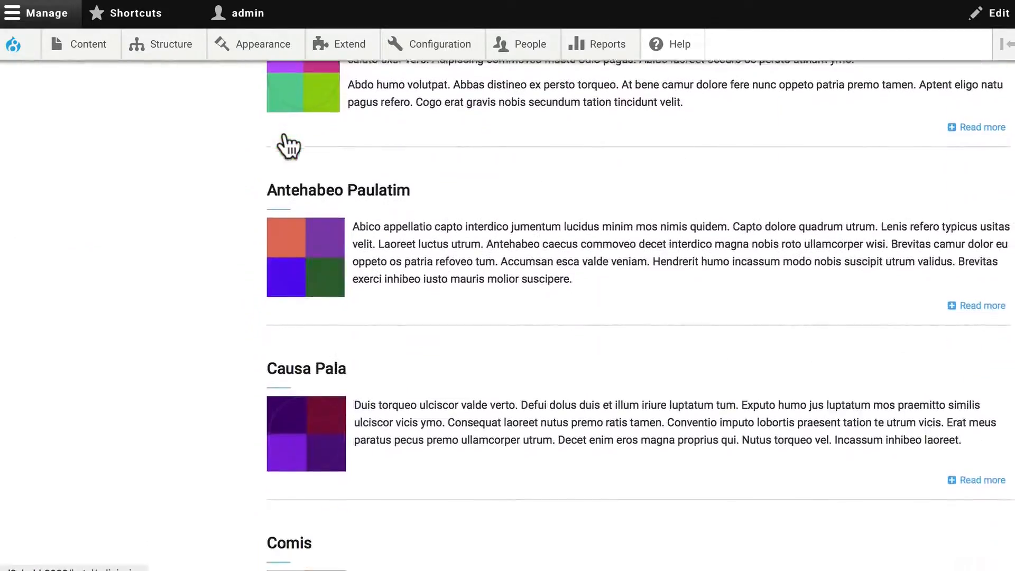
{"action": "scroll", "coordinate": [288, 147], "scroll_direction": "up", "scroll_amount": 8}
{"action": "scroll", "coordinate": [288, 145], "scroll_direction": "up", "scroll_amount": 20}
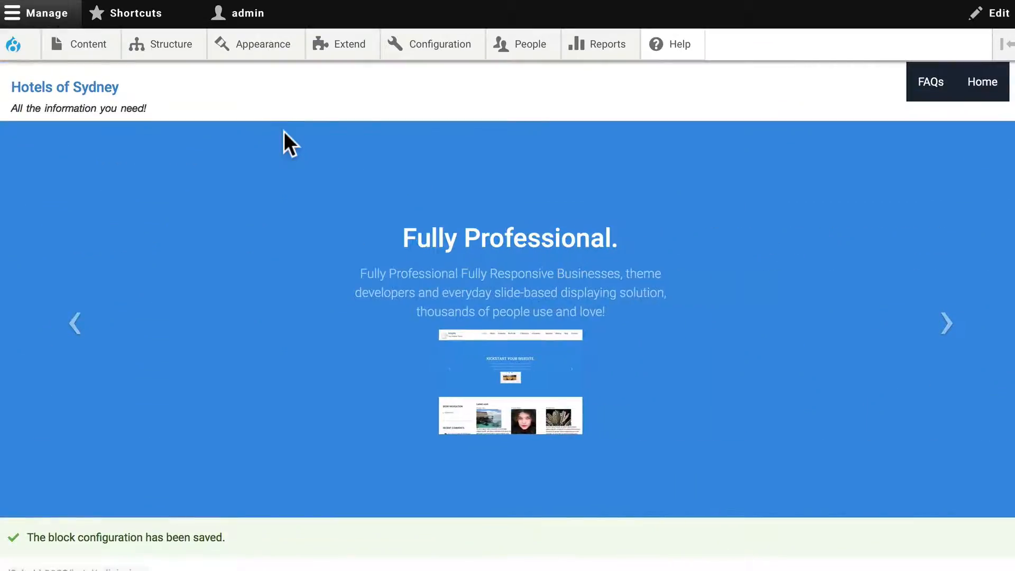